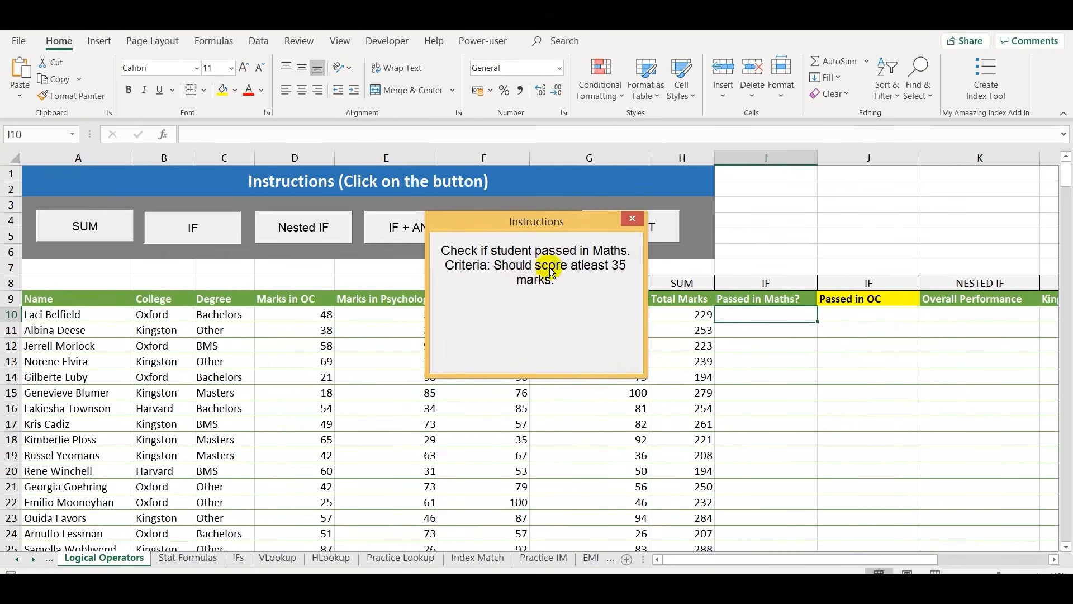
Dismiss the instructions and begin an IF formula in I10 with the logical test F10>=35
left_click(632, 221)
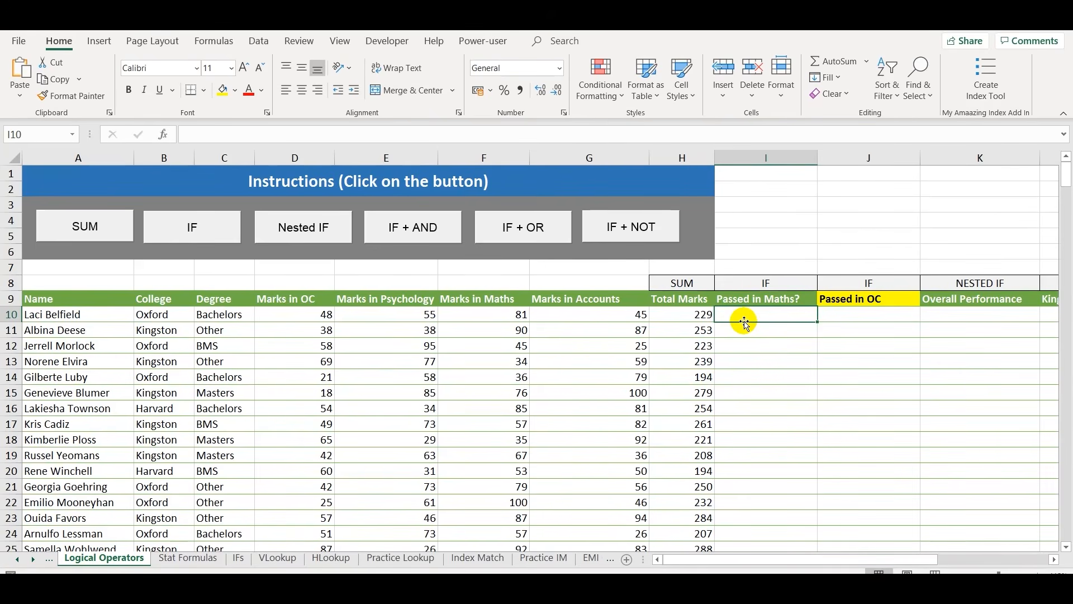
type("=if")
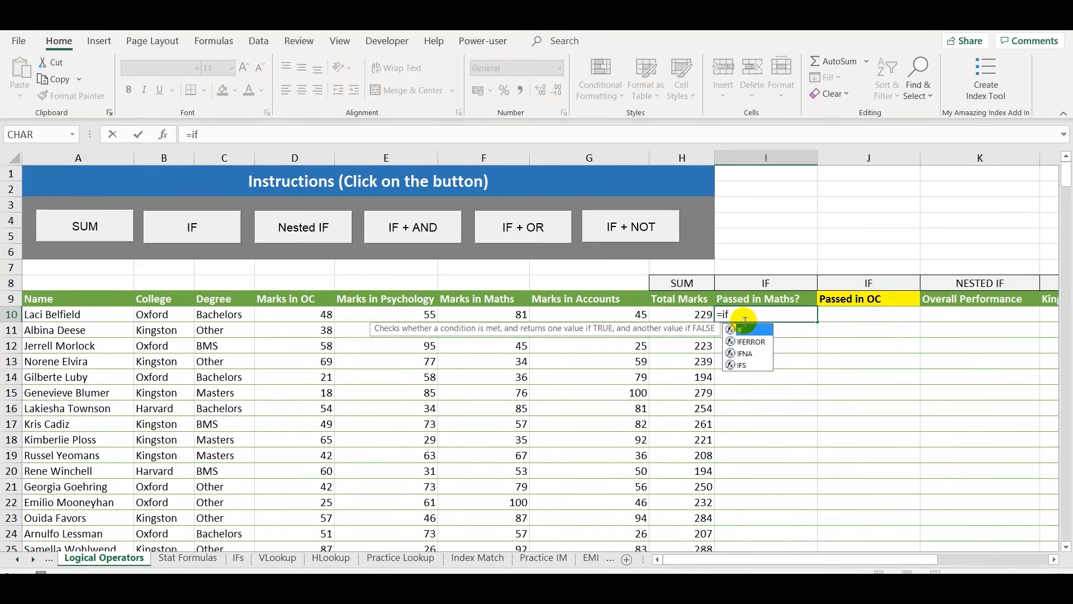
key("Tab")
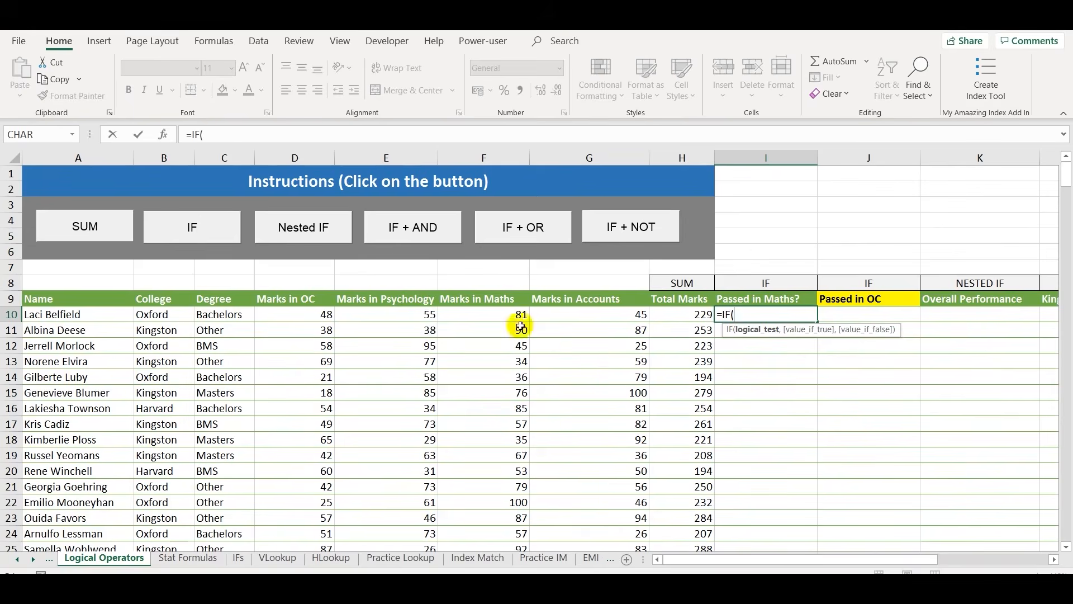
left_click(491, 314)
left_click(487, 315)
type(">=35")
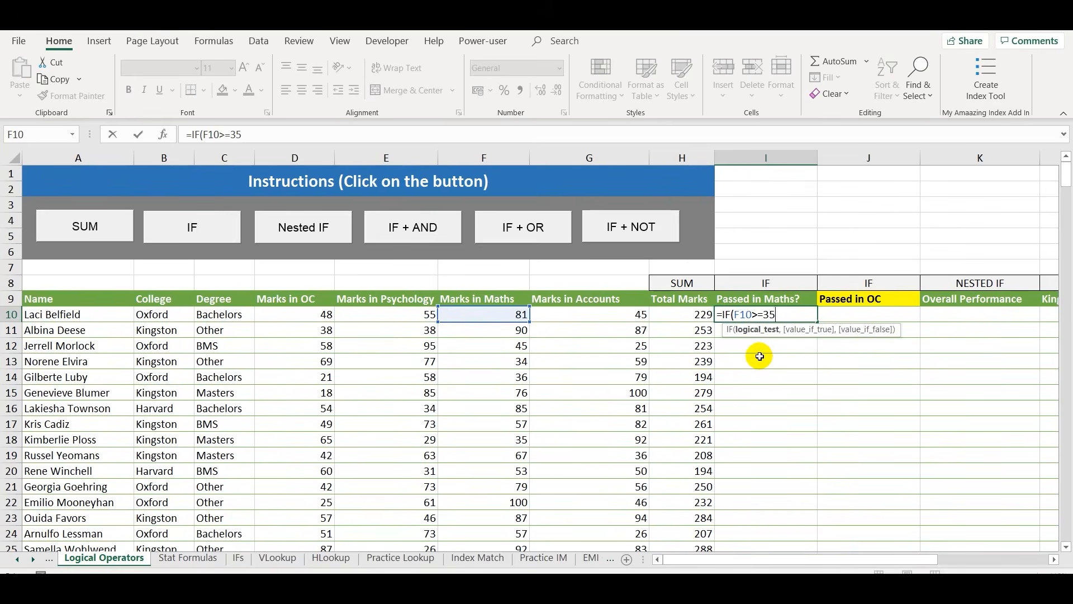
type(",")
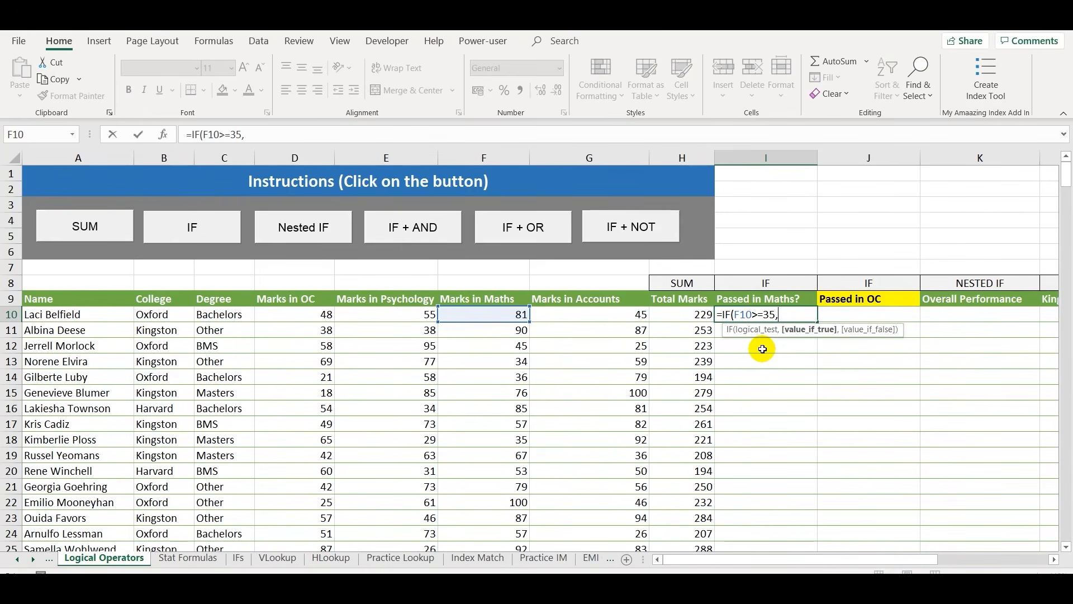
Add "Pass" as the value if true in the I10 formula
type("pa")
key("BackSpace")
key("BackSpace")
key("BackSpace")
key("BackSpace")
type("\"pass\"")
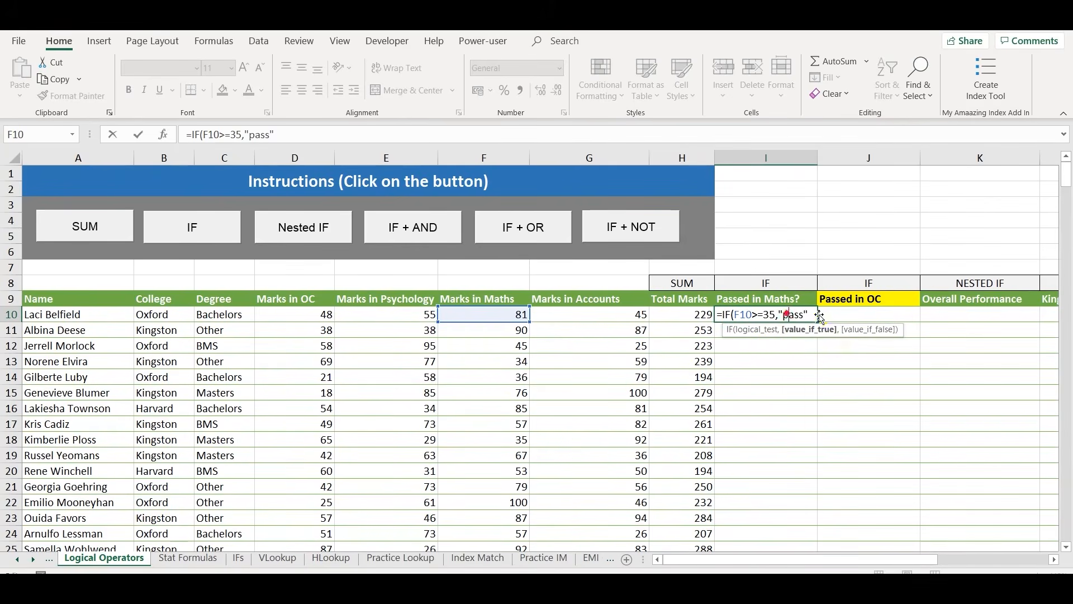
key("BackSpace")
key("BackSpace")
key("BackSpace")
key("BackSpace")
key("BackSpace")
type("Pass\"")
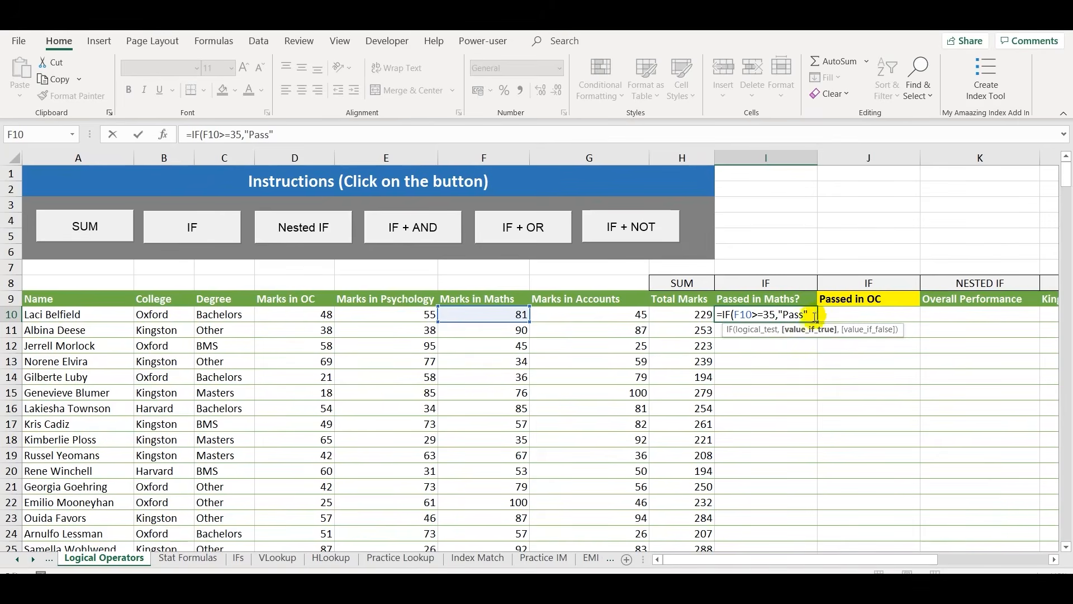
left_click(807, 315)
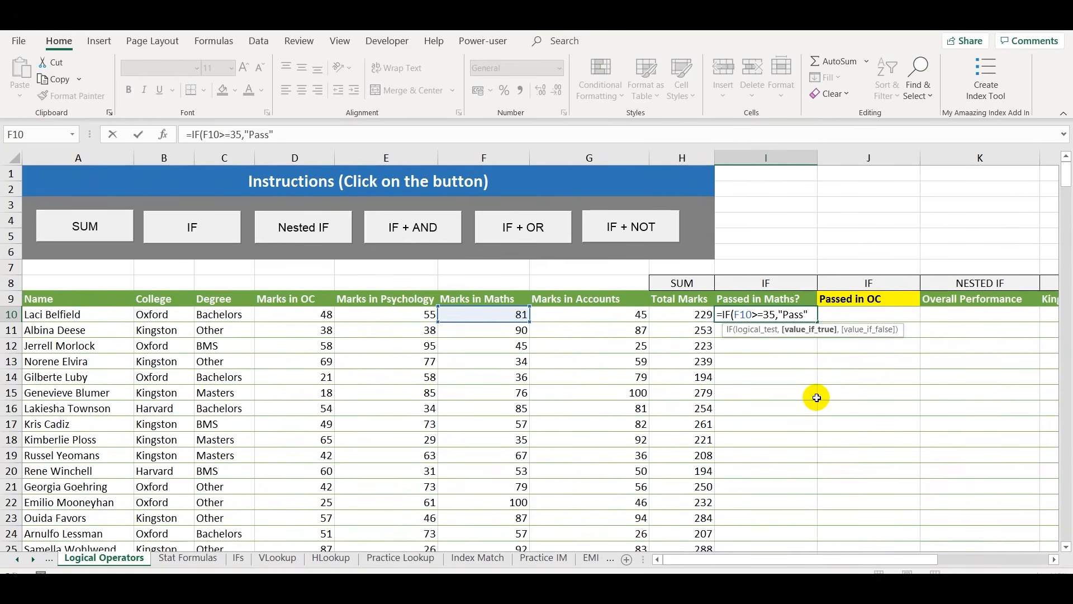
Add "Fail" as the value if false and complete the IF formula in I10
type(",")
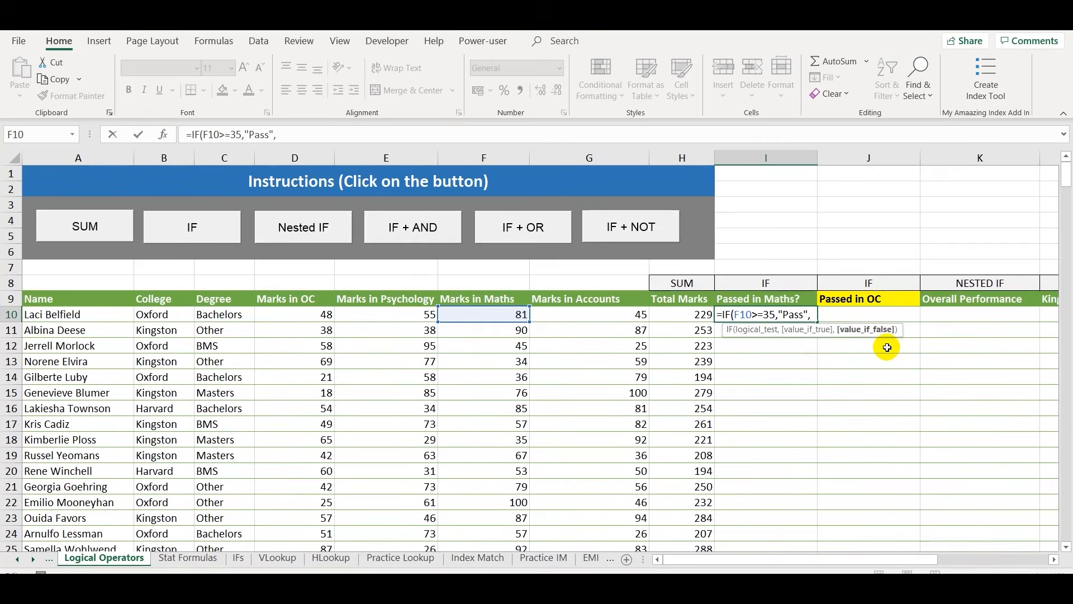
type("\"Fail\")")
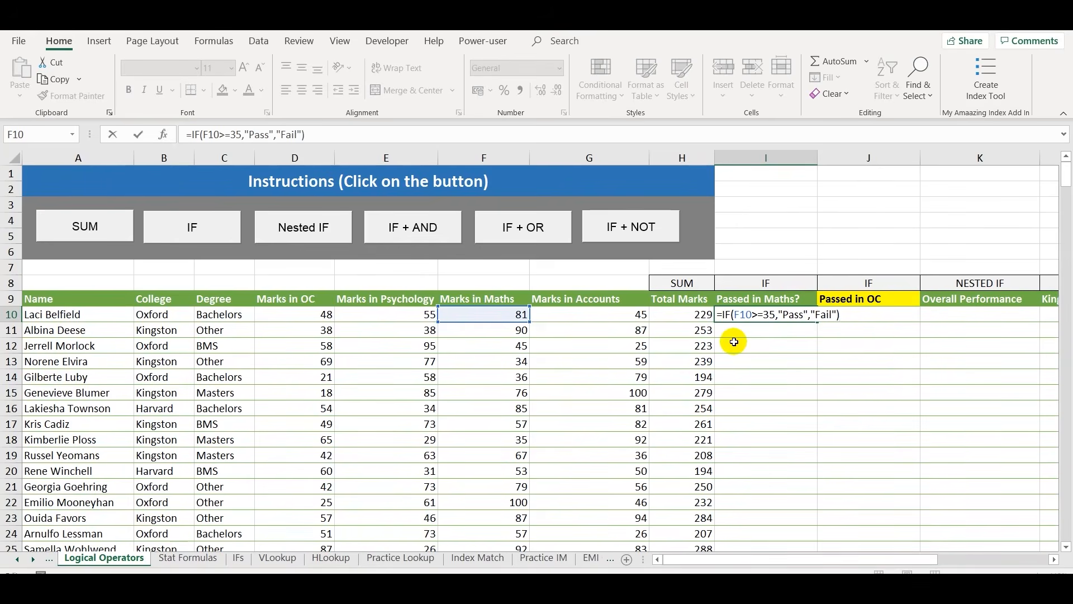
key("Return")
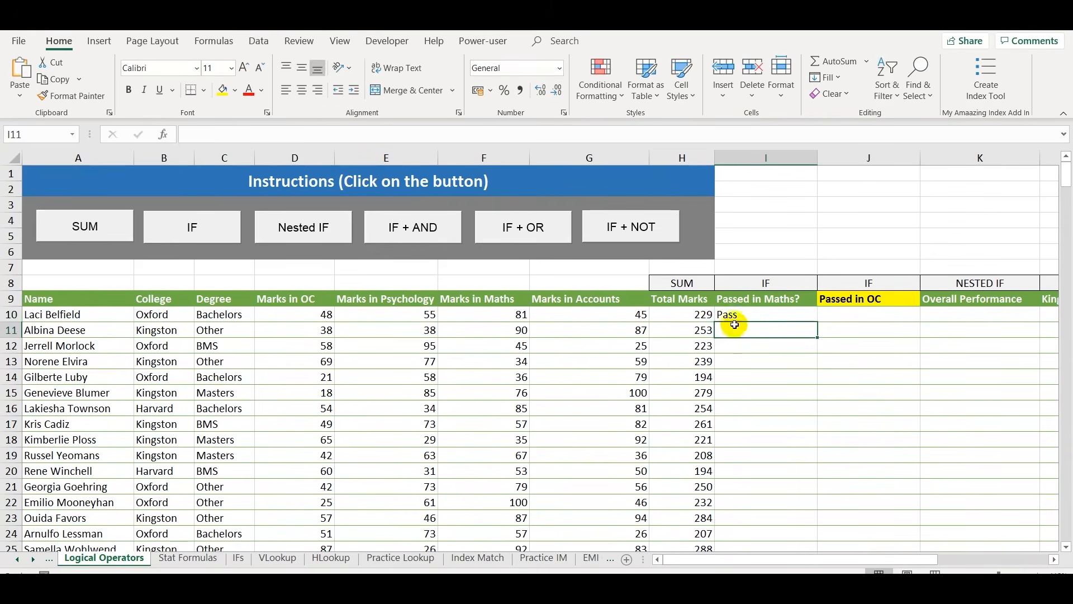
Check I10 against the Maths mark in F10, and fill the I10 formula down the Passed in Maths? column
left_click(735, 317)
left_click(735, 317)
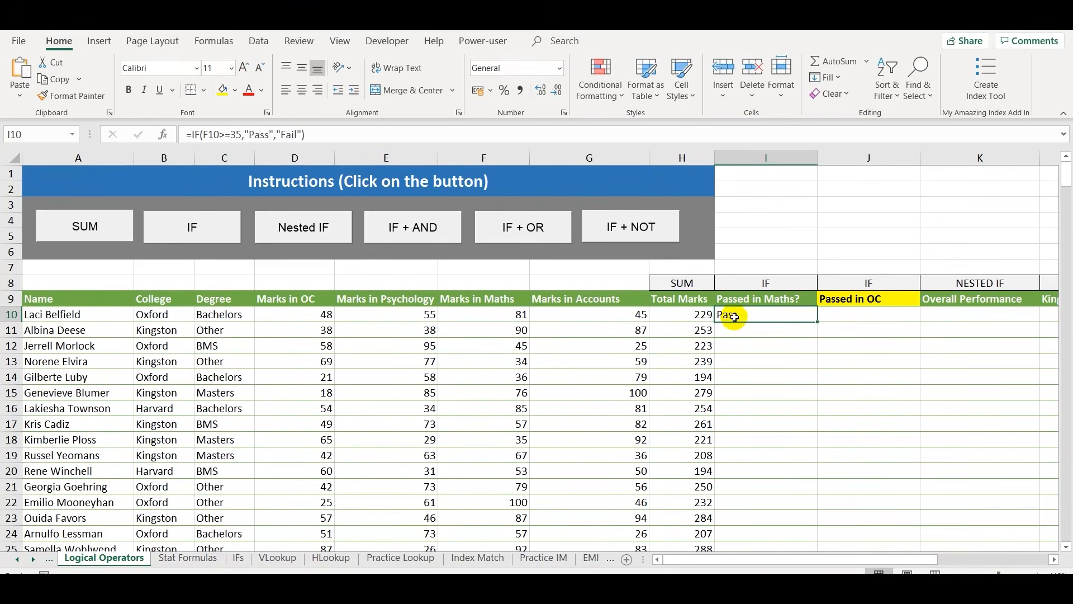
left_click(497, 317)
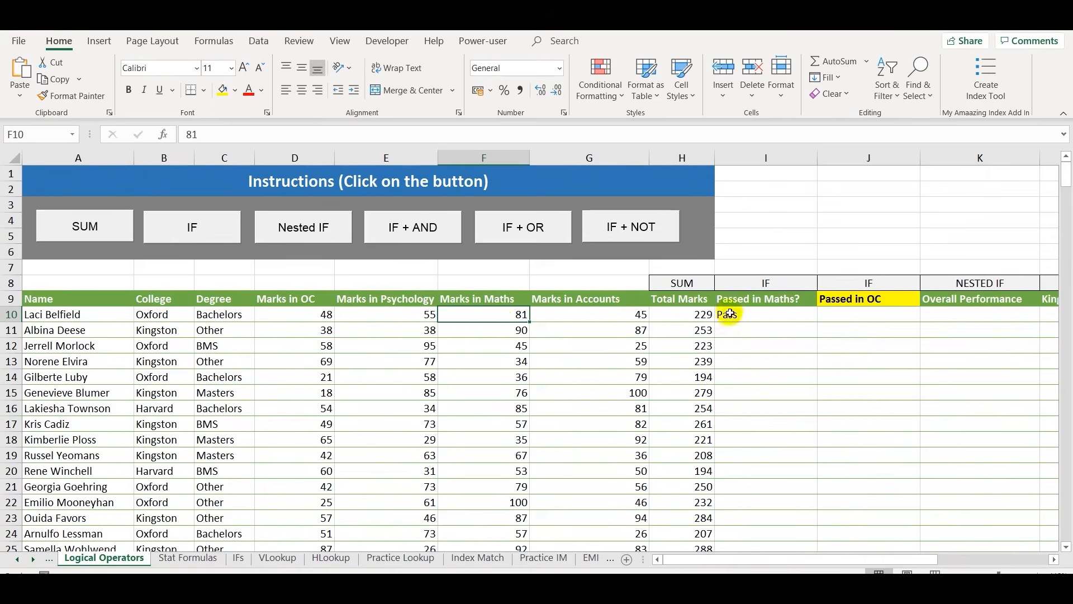
left_click(748, 315)
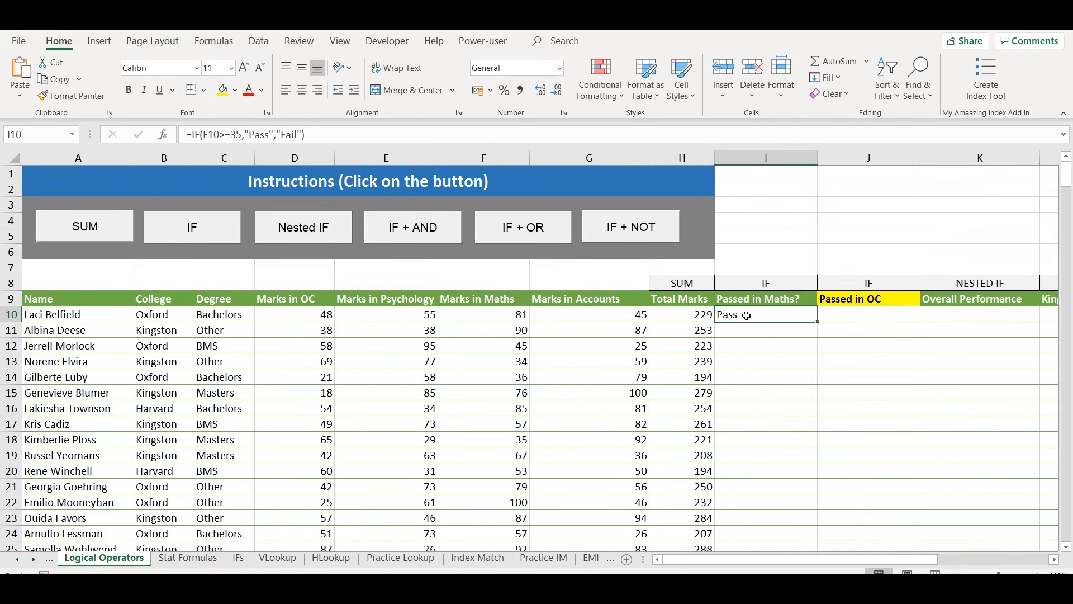
double_click(818, 324)
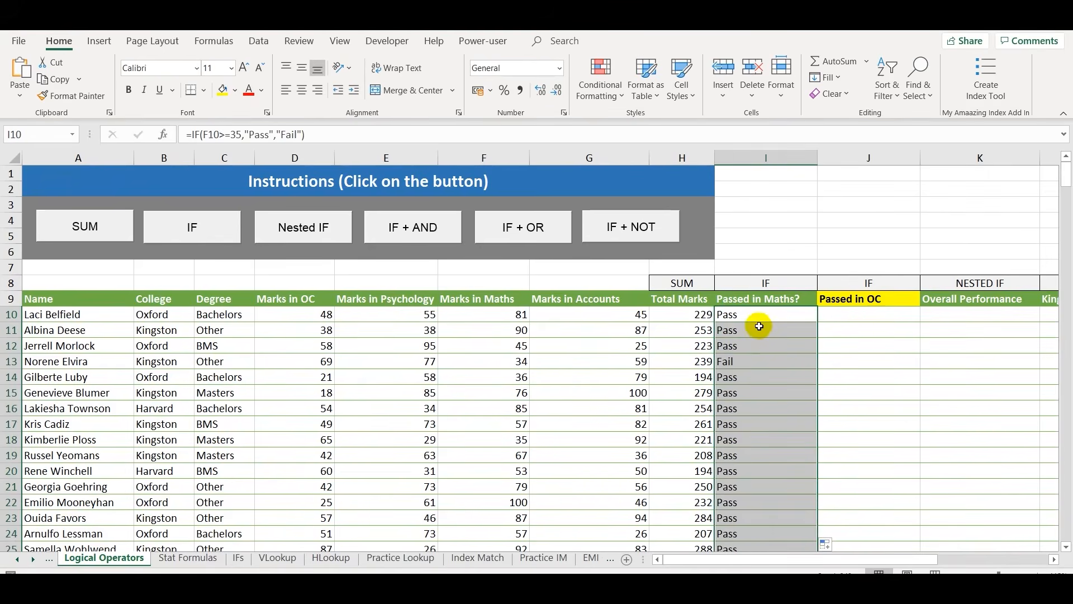
Inspect the formulas in I10, I11 and I16 to see which Maths mark cell each one references
double_click(730, 314)
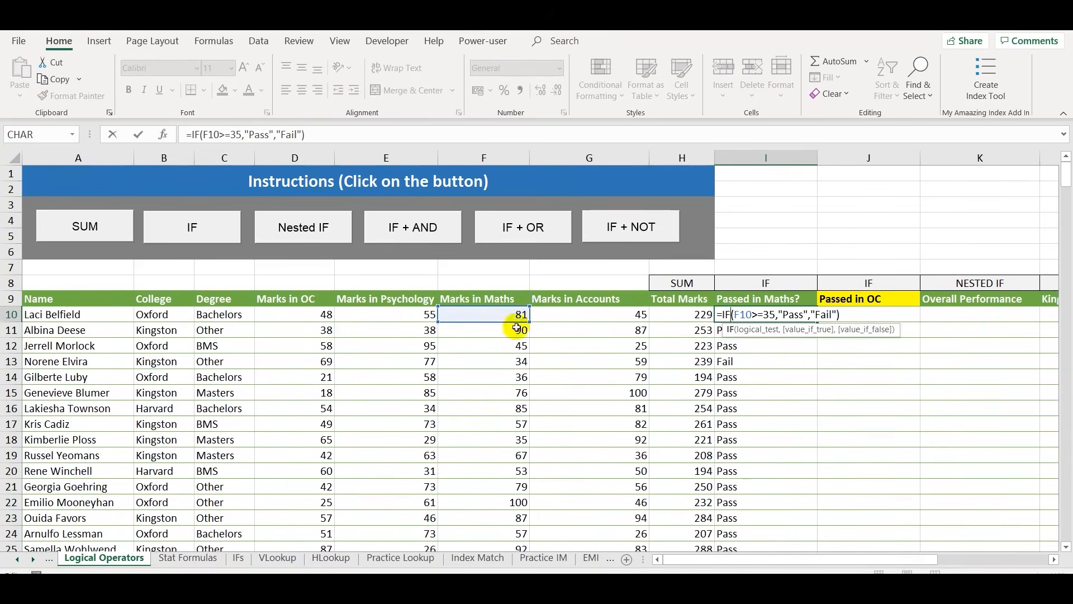
key("Return")
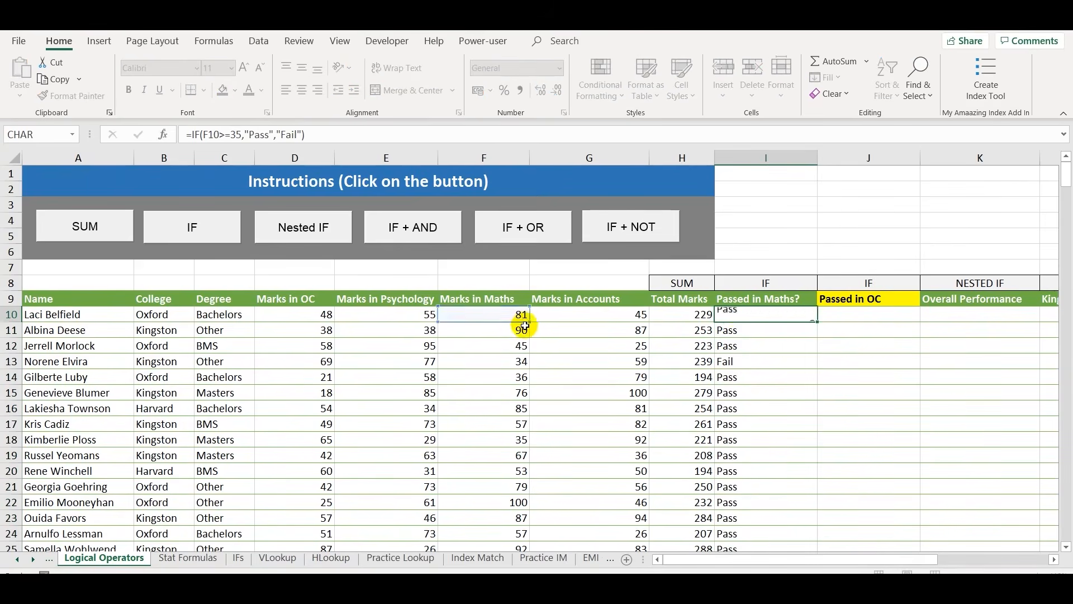
double_click(745, 329)
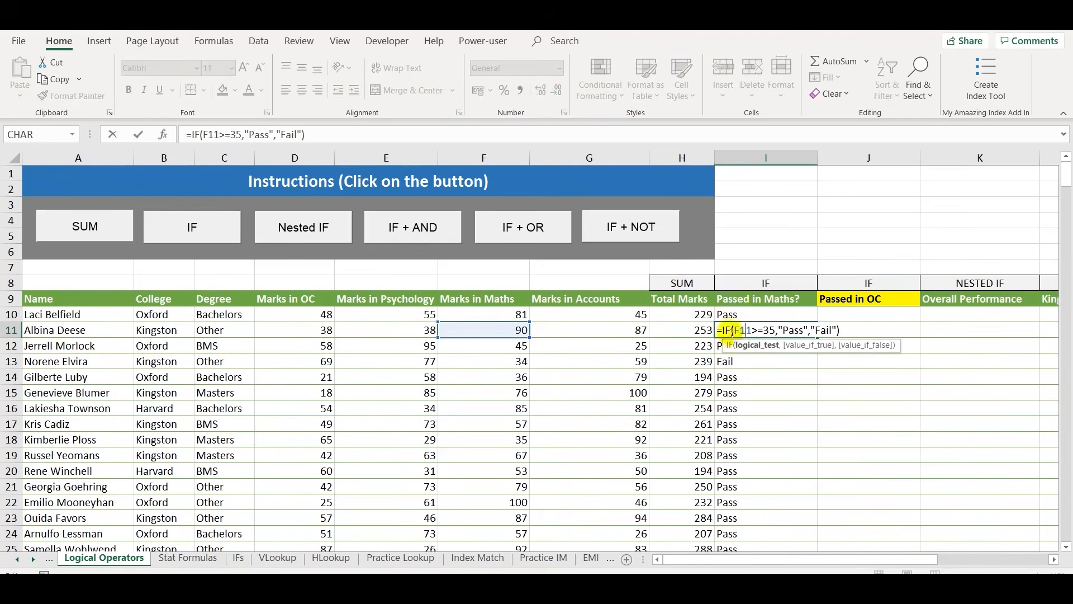
key("Return")
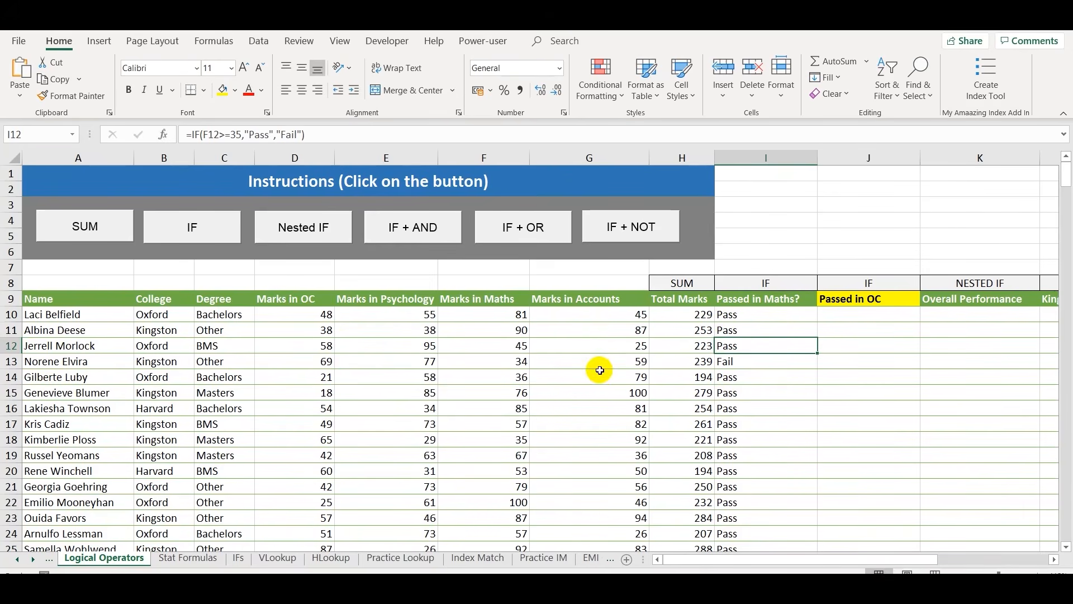
double_click(749, 407)
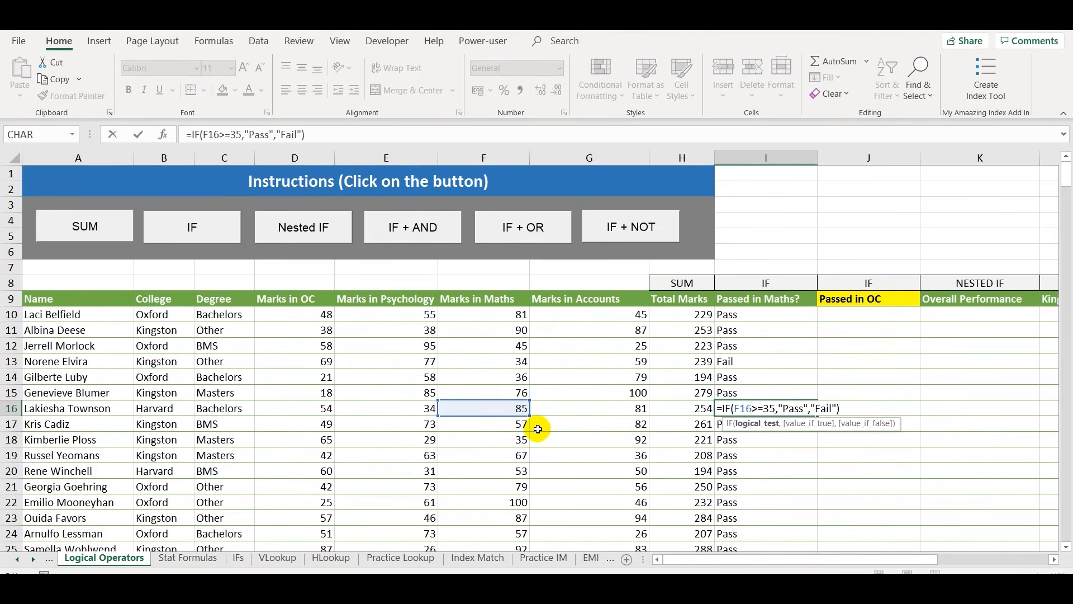
key("Return")
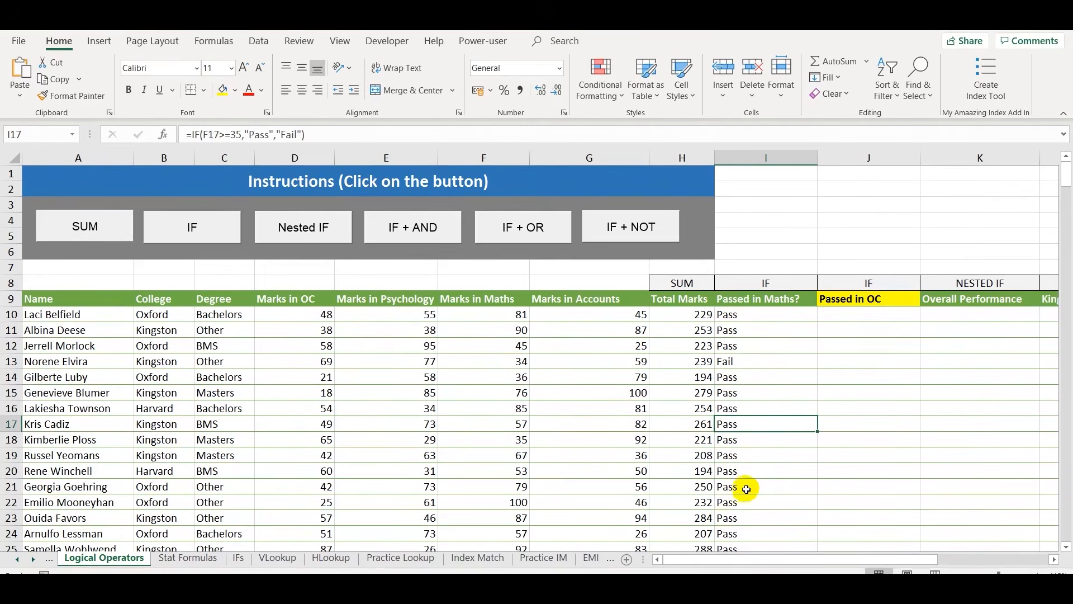
Compare the Passed in Maths? results in I13 and I26 with the Maths marks in F13 and F26
left_click(737, 363)
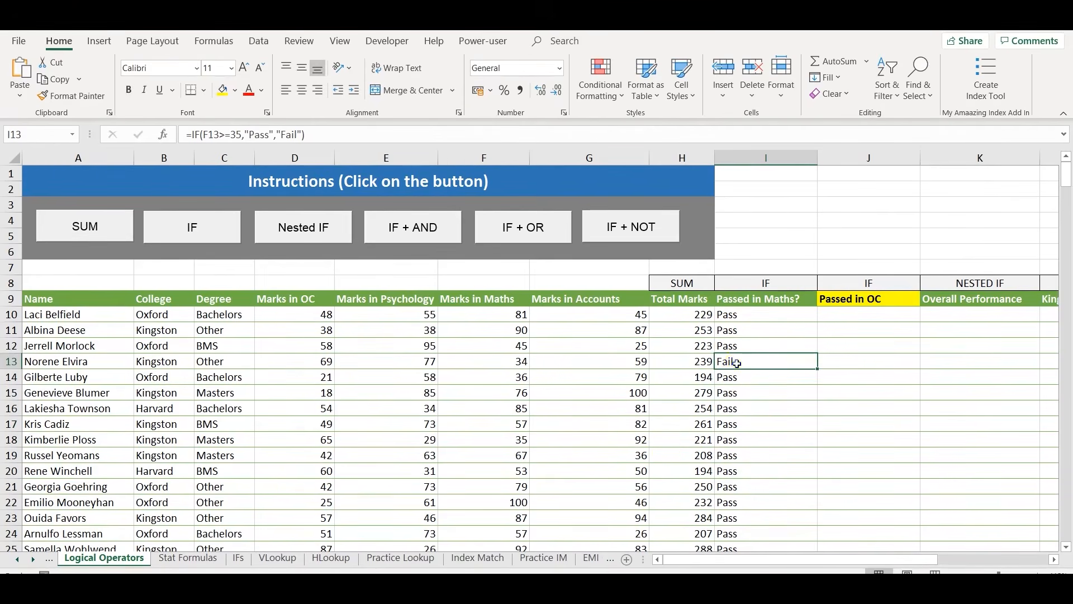
left_click(491, 364)
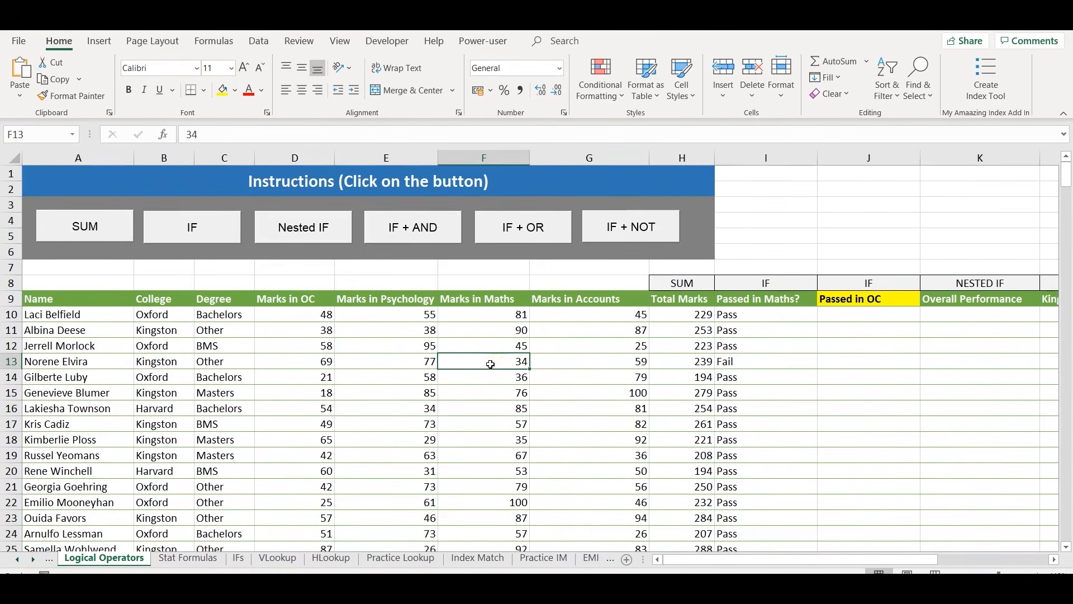
left_click(742, 361)
scroll(742, 362, "down", 3)
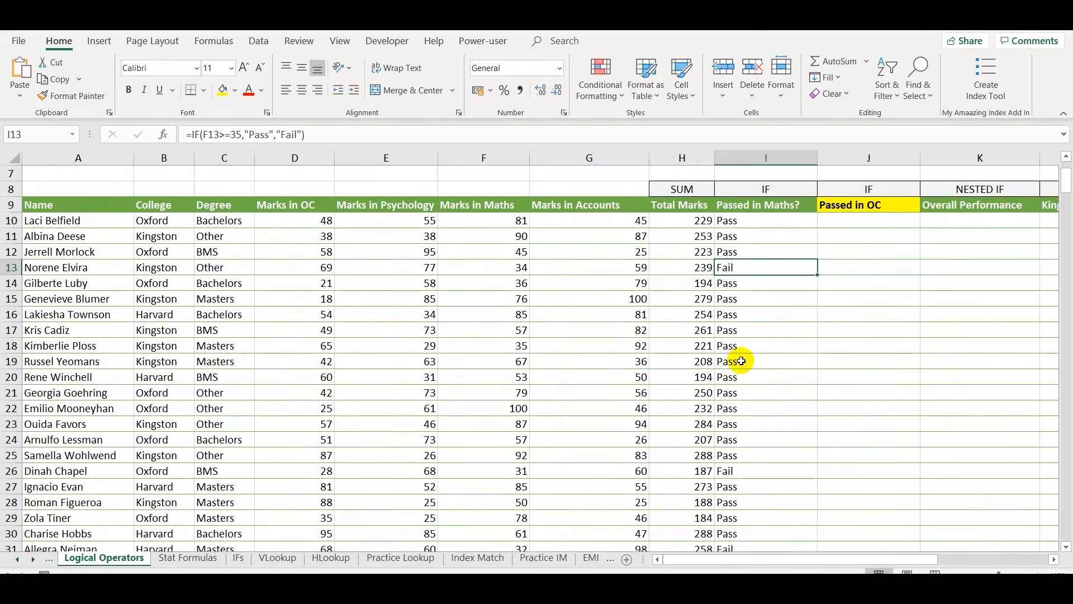
left_click(739, 424)
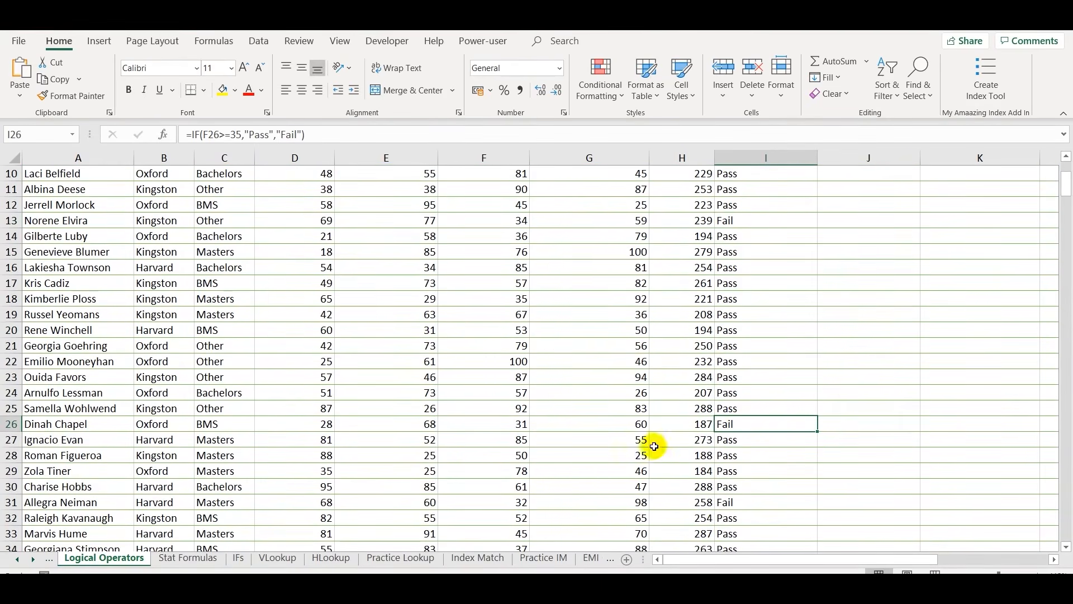
left_click(500, 423)
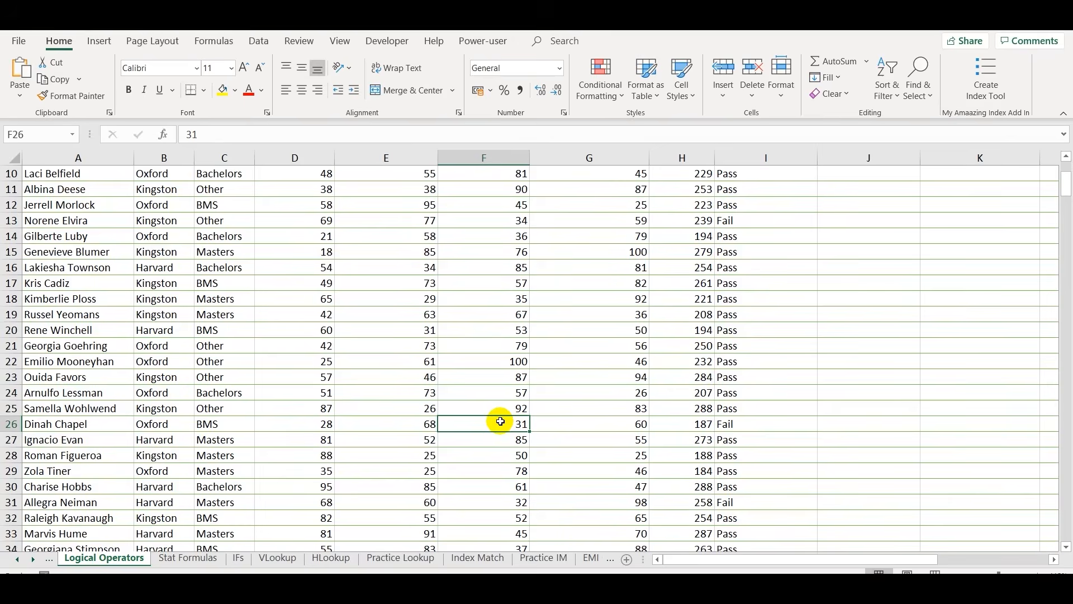
Enter =IF(D10>=35,"Pass","Fail") in J10 and fill it down the Passed in OC column
scroll(500, 421, "up", 3)
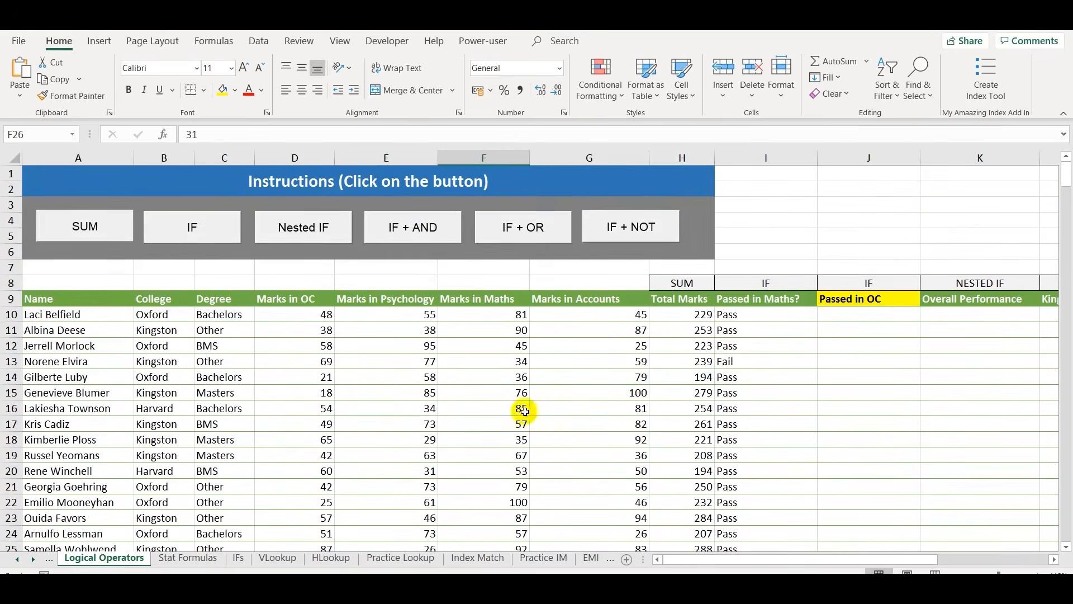
left_click(830, 318)
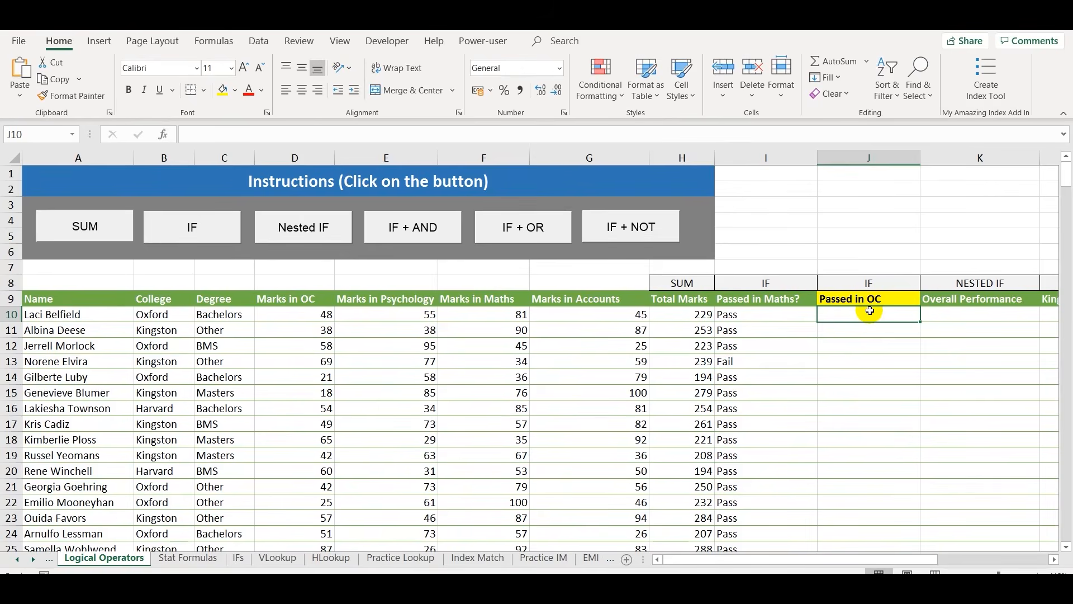
type("=IF(")
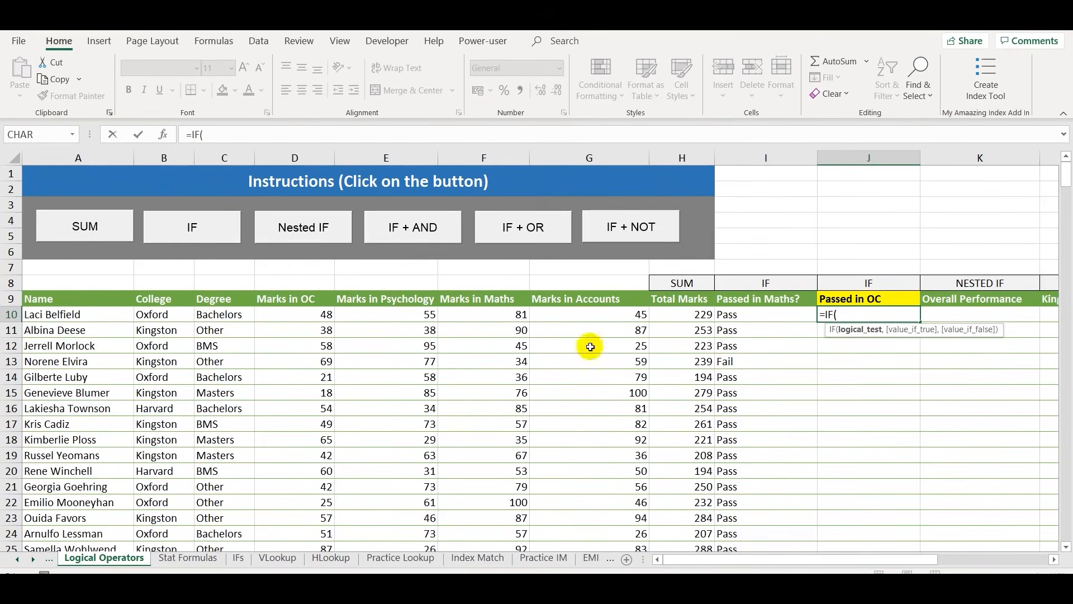
left_click(319, 314)
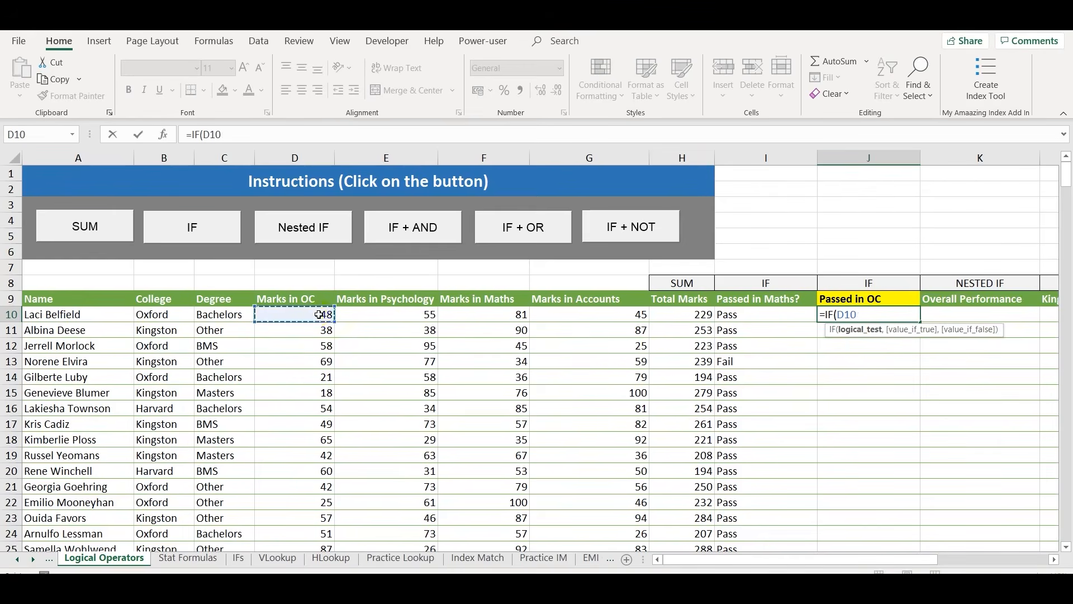
type(">=35,")
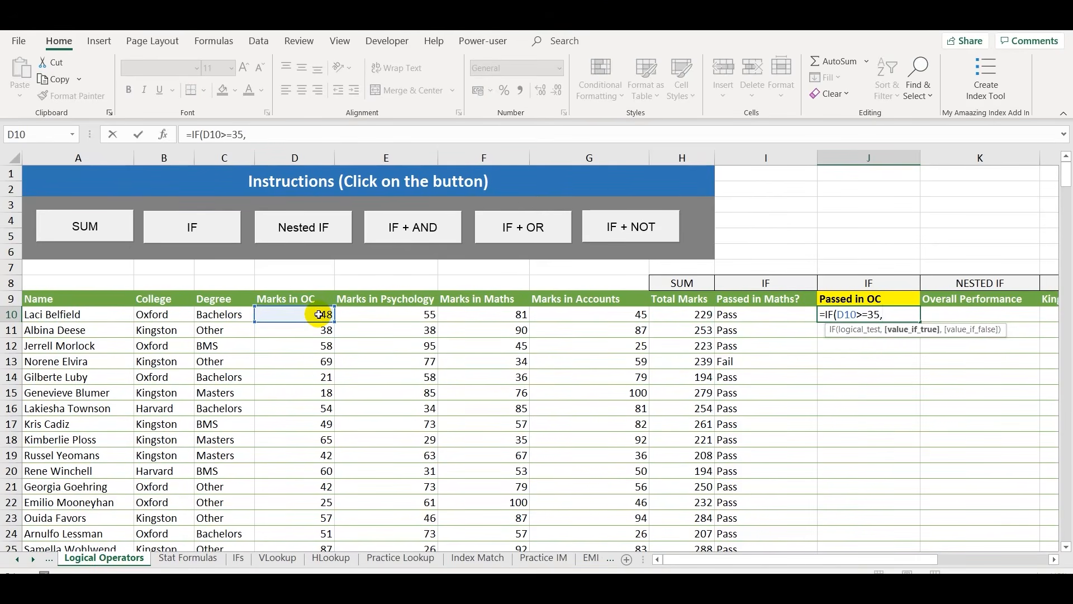
type("\"Pas")
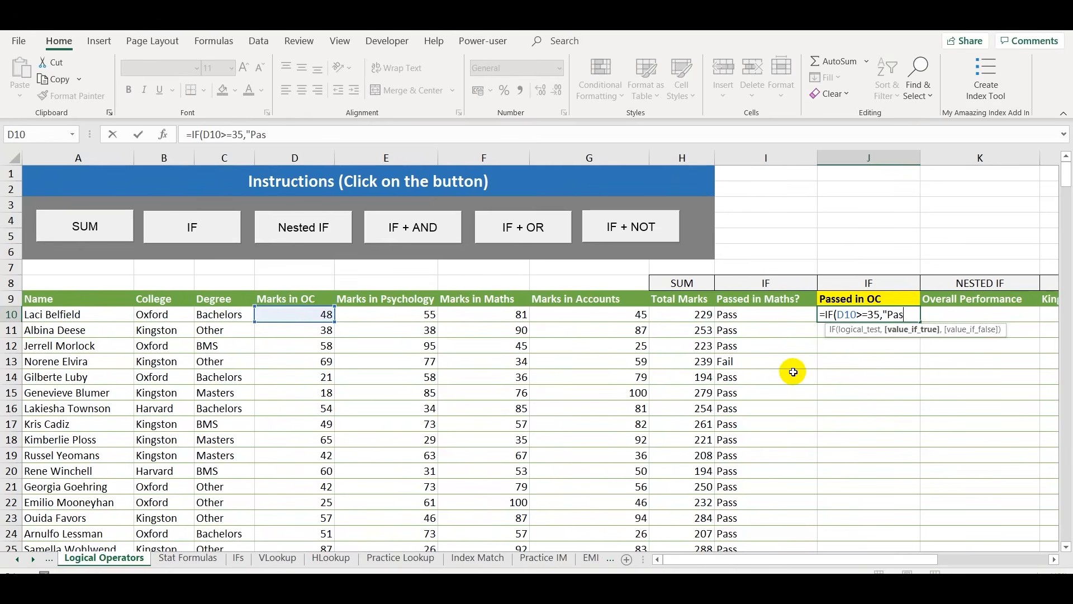
type("s\",")
type("\"")
type("Fai")
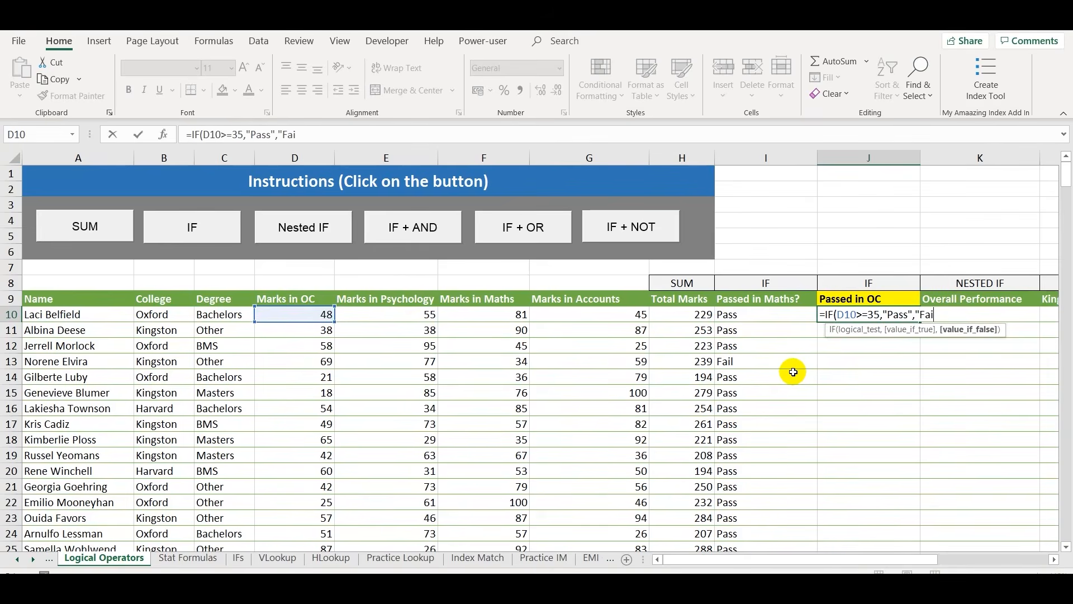
type("l\")")
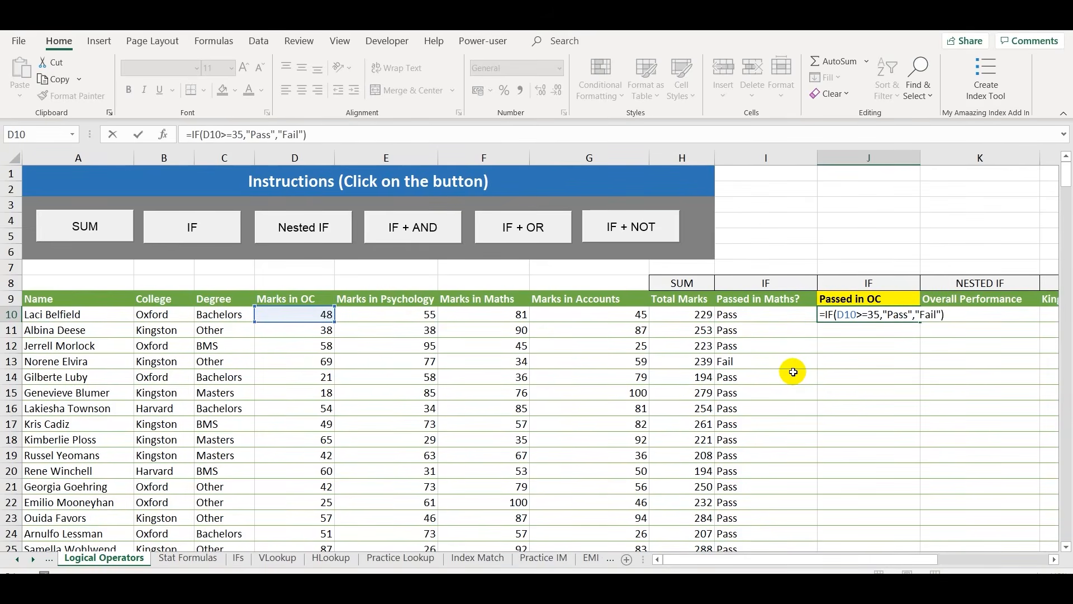
key("Return")
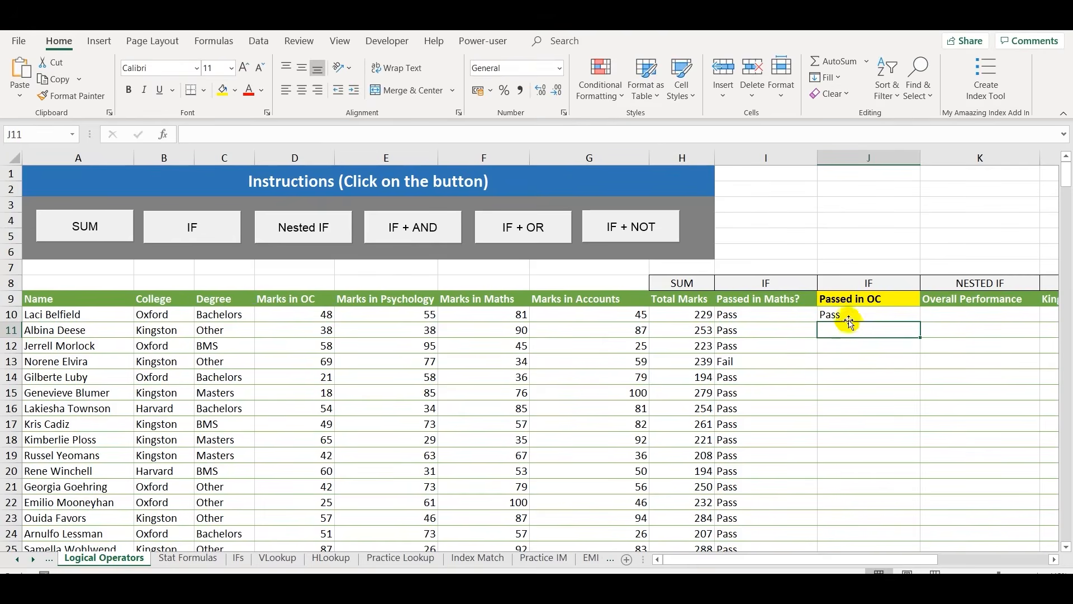
left_click(849, 318)
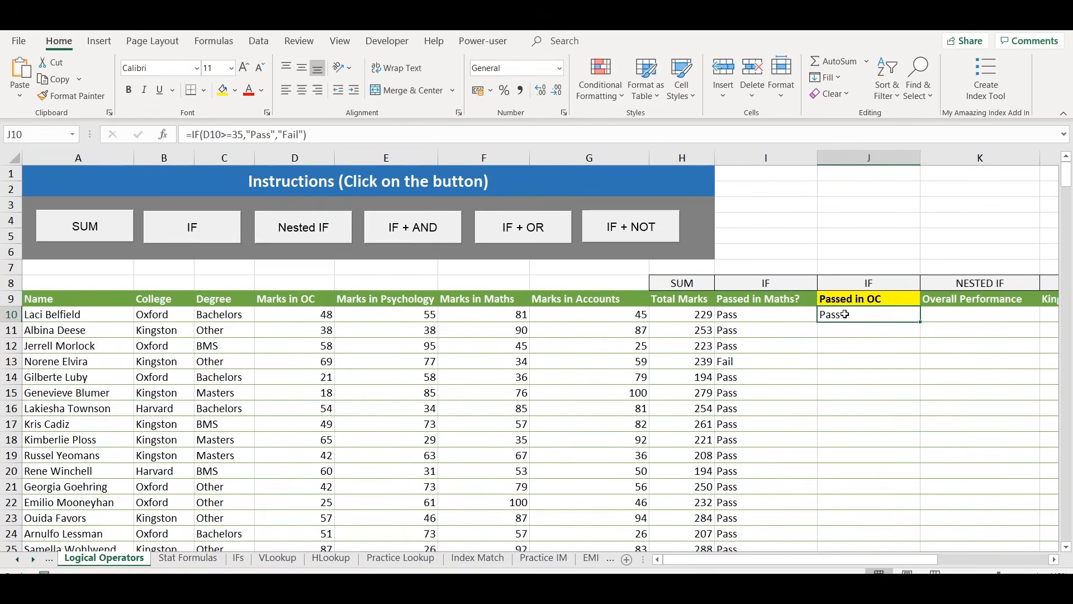
double_click(922, 322)
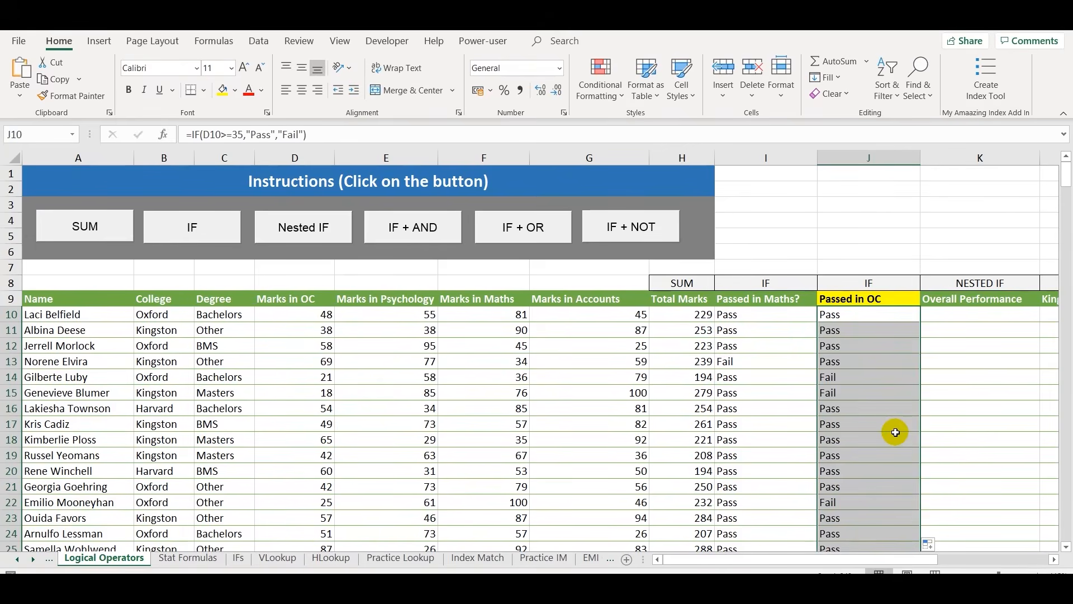